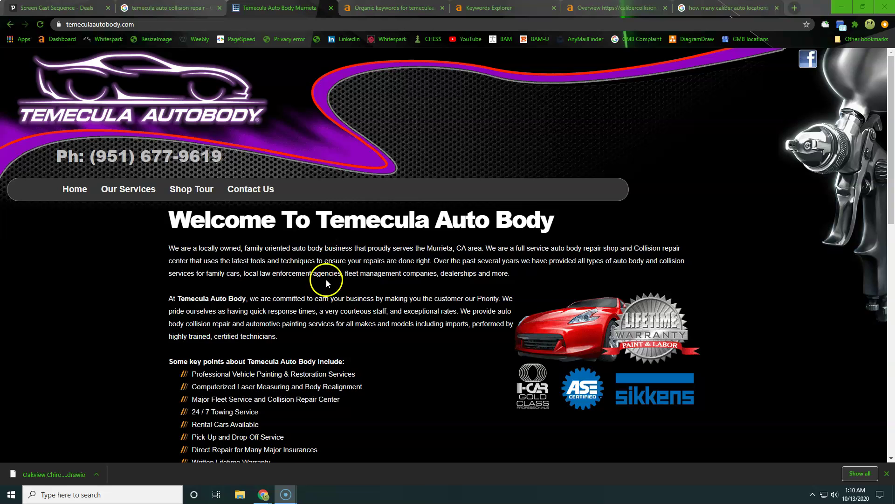
Word-count all homepage text with Word Counter Plus (197 words, 1,291 characters), then deselect it
{"action": "left_click_drag", "start_coordinate": [293, 259], "coordinate": [329, 296]}
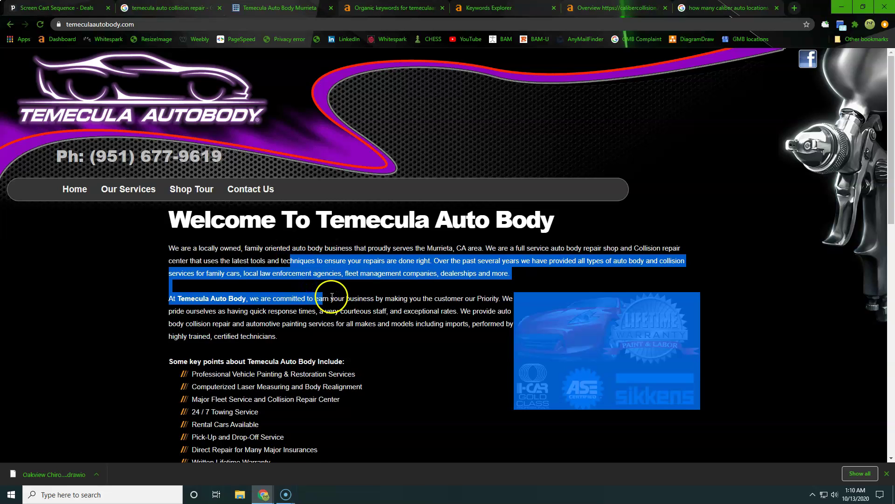
{"action": "key", "text": "ctrl+a"}
{"action": "right_click", "coordinate": [347, 259]}
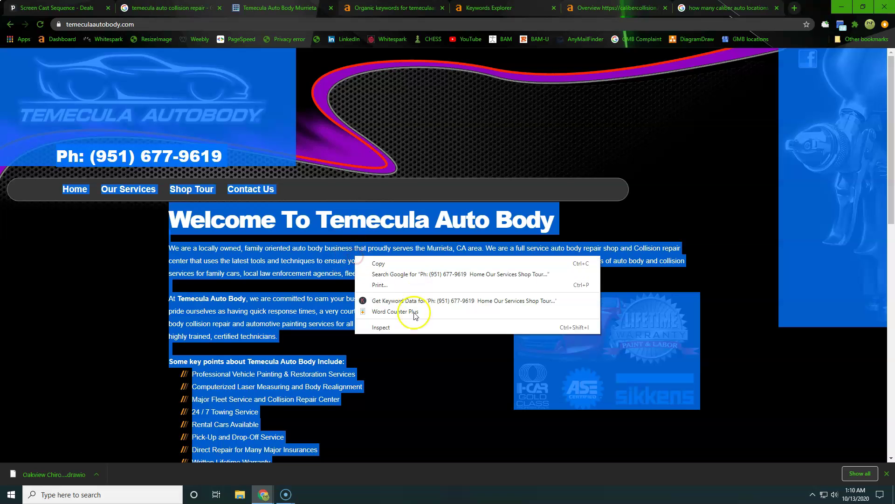
{"action": "left_click", "coordinate": [380, 312]}
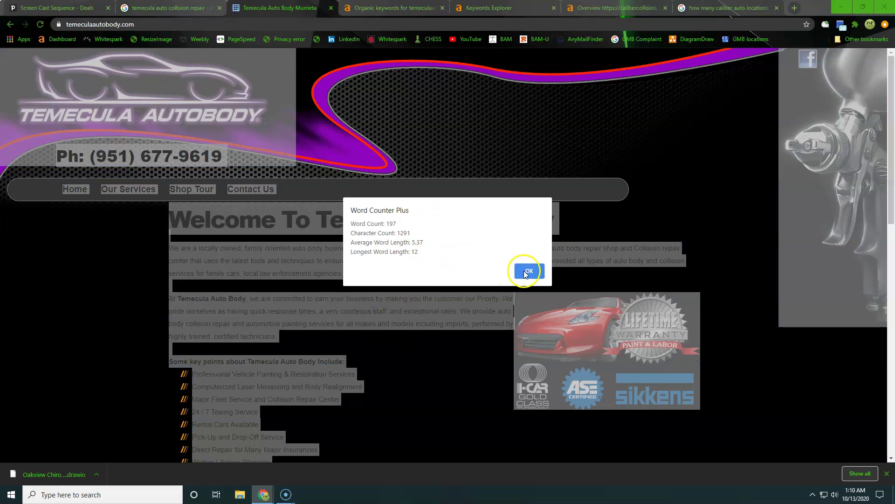
{"action": "left_click", "coordinate": [524, 270]}
{"action": "left_click", "coordinate": [127, 269]}
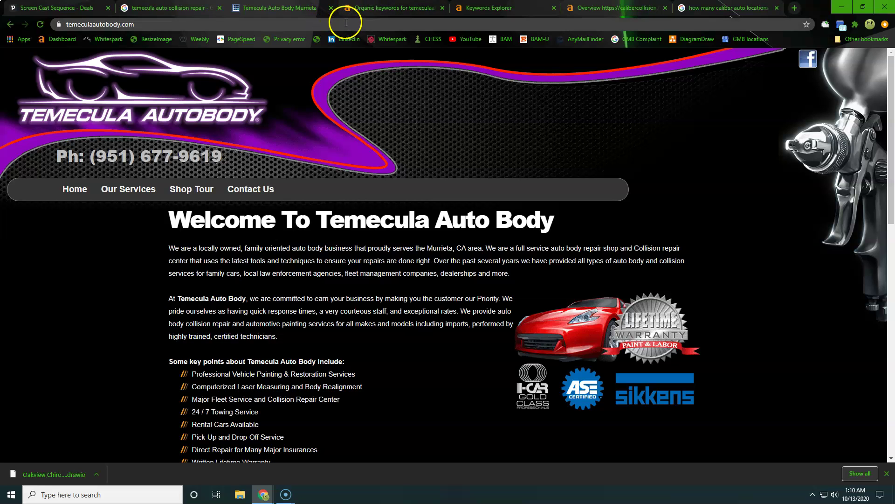
Bring up the temeculaautobody.com Site Explorer overview and outline its domain field in green
{"action": "left_click", "coordinate": [357, 10]}
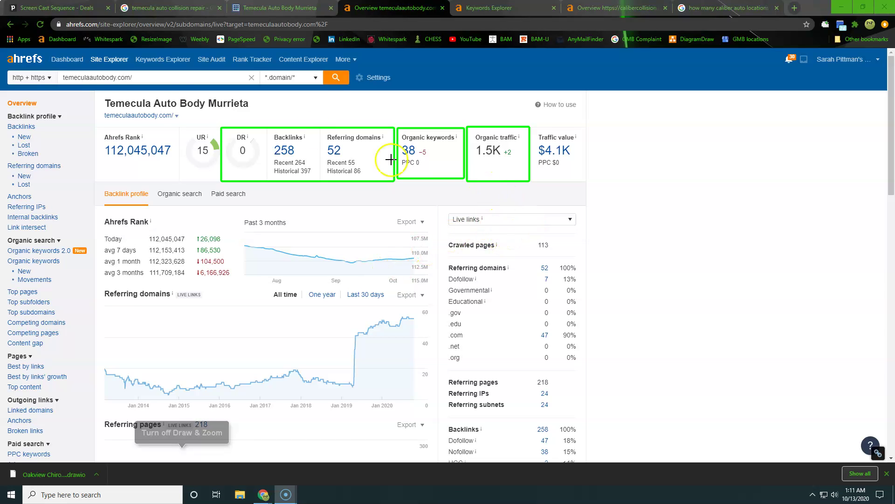
{"action": "left_click_drag", "start_coordinate": [56, 70], "coordinate": [185, 86]}
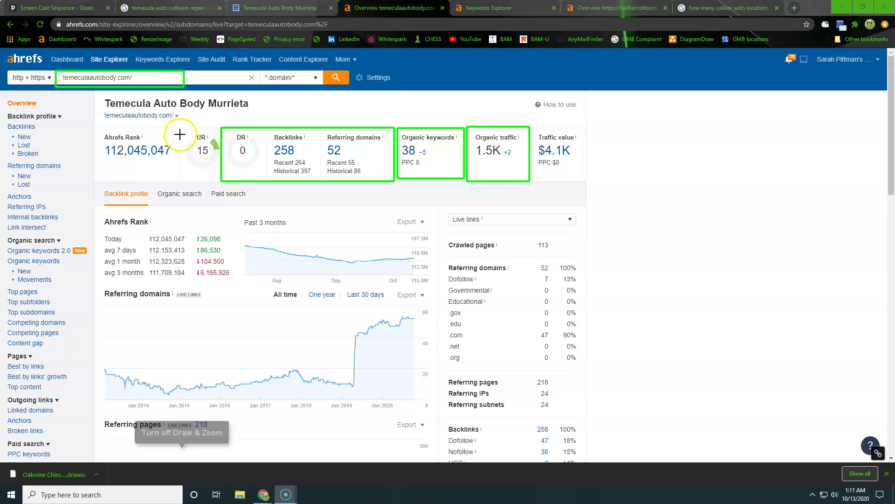
Draw green boxes around UR 15, DR 0, 52 referring domains, 258 backlinks and the dofollow count
{"action": "left_click_drag", "start_coordinate": [179, 133], "coordinate": [224, 167]}
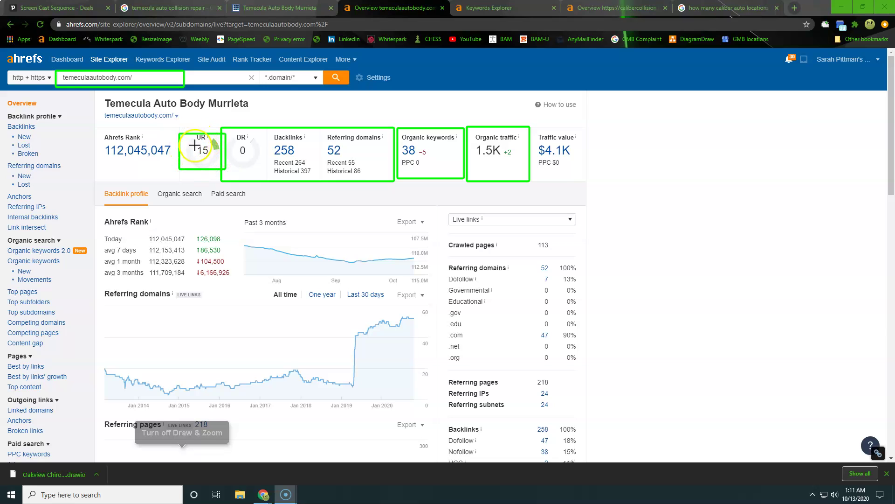
{"action": "left_click_drag", "start_coordinate": [226, 133], "coordinate": [269, 171]}
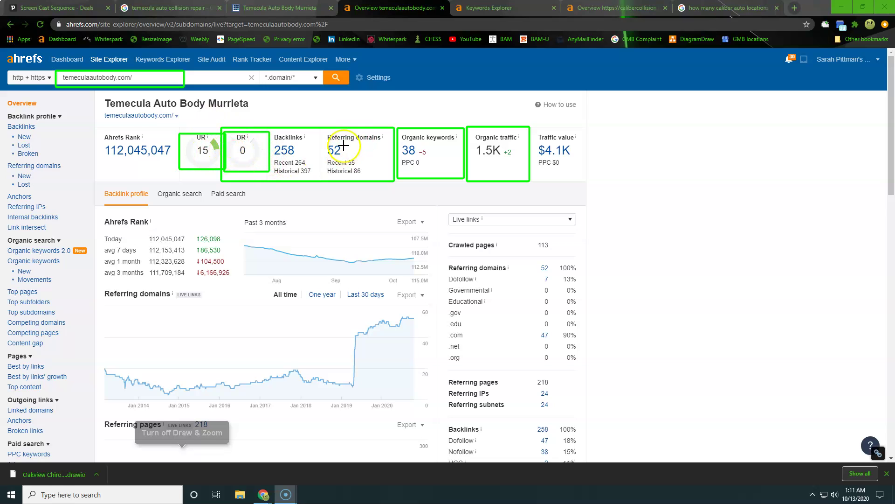
{"action": "left_click_drag", "start_coordinate": [323, 141], "coordinate": [346, 161]}
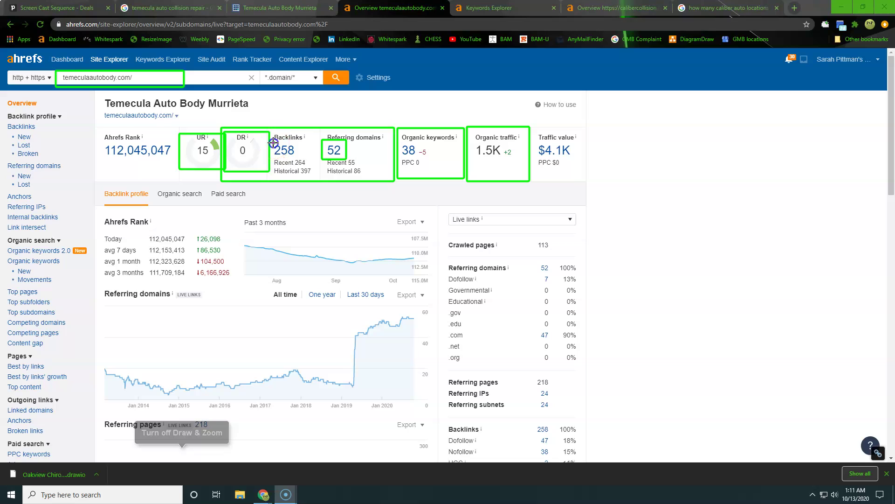
{"action": "left_click_drag", "start_coordinate": [272, 141], "coordinate": [309, 159]}
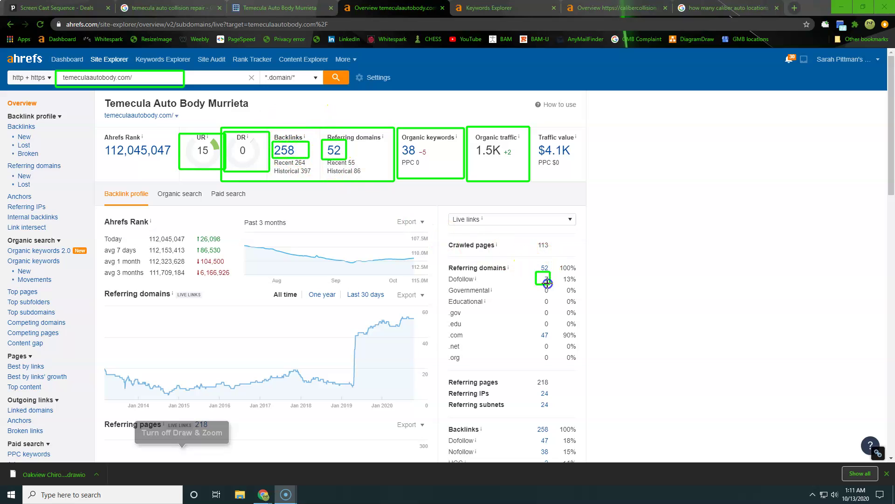
{"action": "left_click_drag", "start_coordinate": [535, 272], "coordinate": [587, 286]}
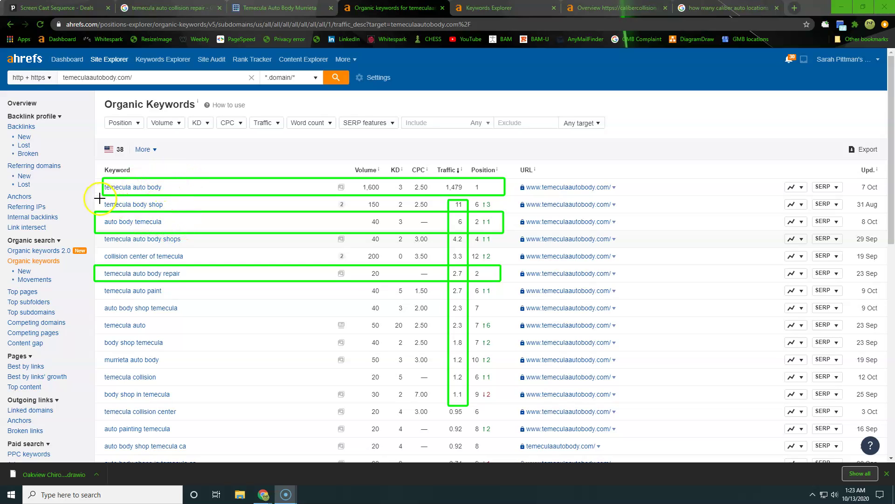
Outline the 'temecula body shop', 'temecula collision' and 'body shop in temecula' keyword rows in green
{"action": "left_click_drag", "start_coordinate": [98, 198], "coordinate": [190, 212]}
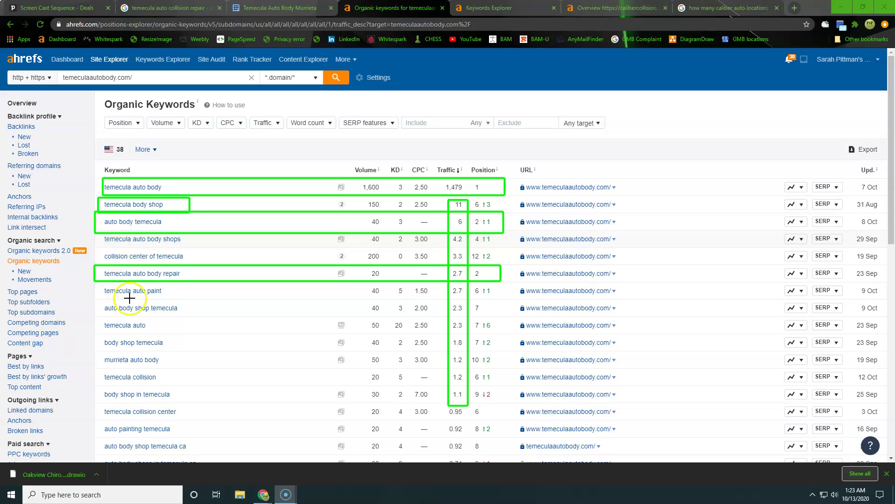
{"action": "left_click_drag", "start_coordinate": [95, 369], "coordinate": [177, 386]}
{"action": "left_click_drag", "start_coordinate": [98, 387], "coordinate": [176, 402]}
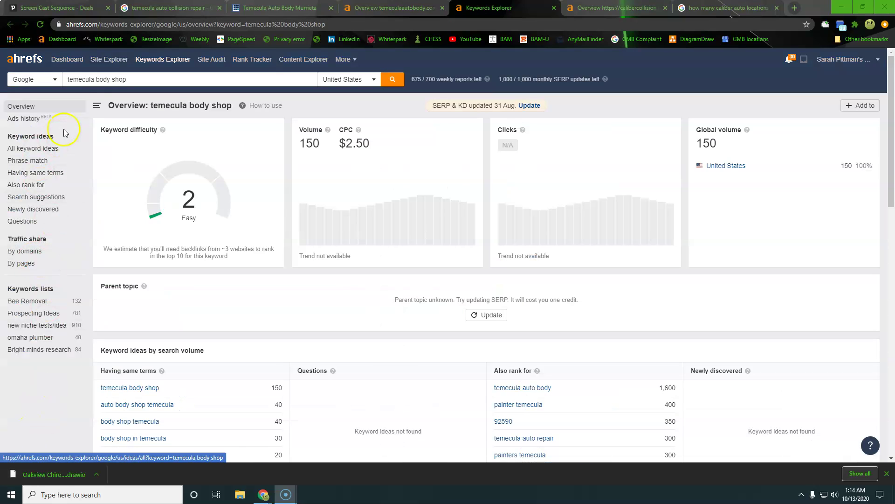
{"action": "left_click", "coordinate": [74, 79]}
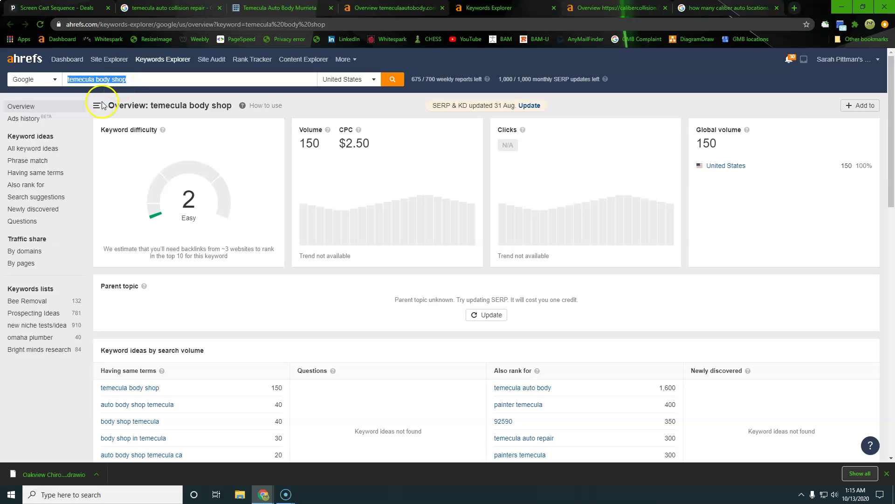
{"action": "left_click", "coordinate": [135, 161]}
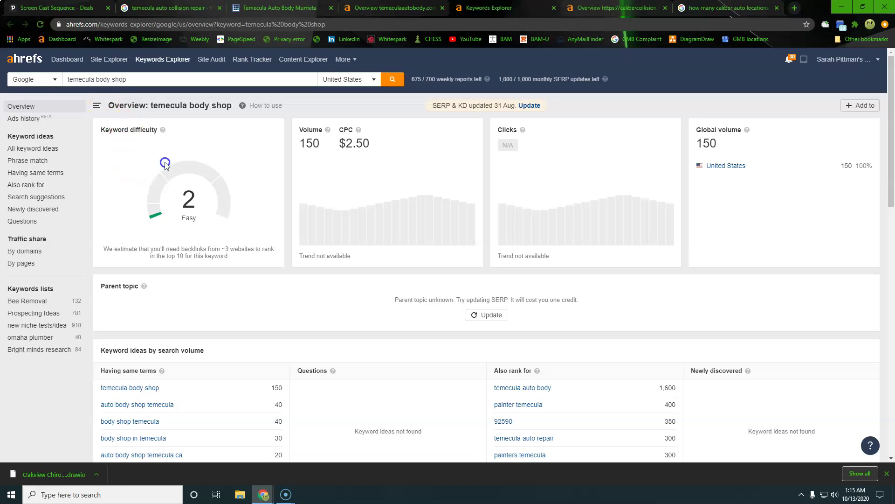
{"action": "left_click", "coordinate": [227, 204]}
{"action": "left_click_drag", "start_coordinate": [338, 127], "coordinate": [376, 153]}
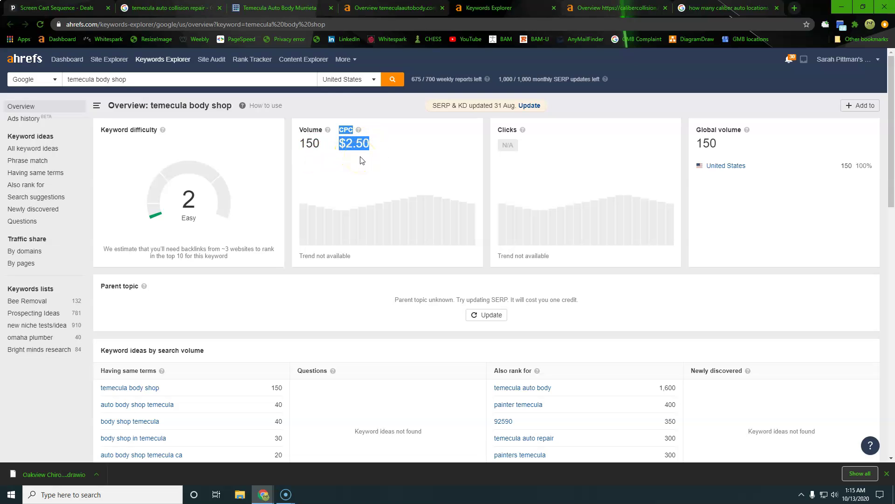
{"action": "scroll", "coordinate": [326, 178], "scroll_direction": "down", "scroll_amount": 4}
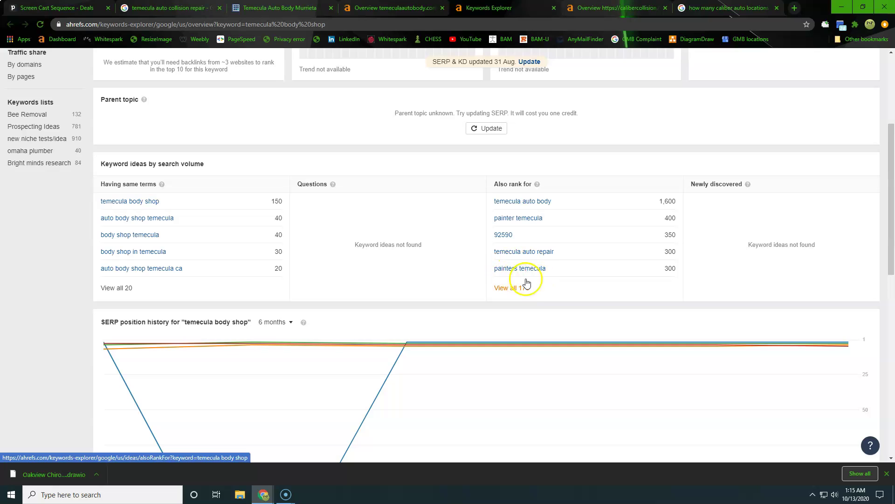
{"action": "left_click", "coordinate": [437, 272]}
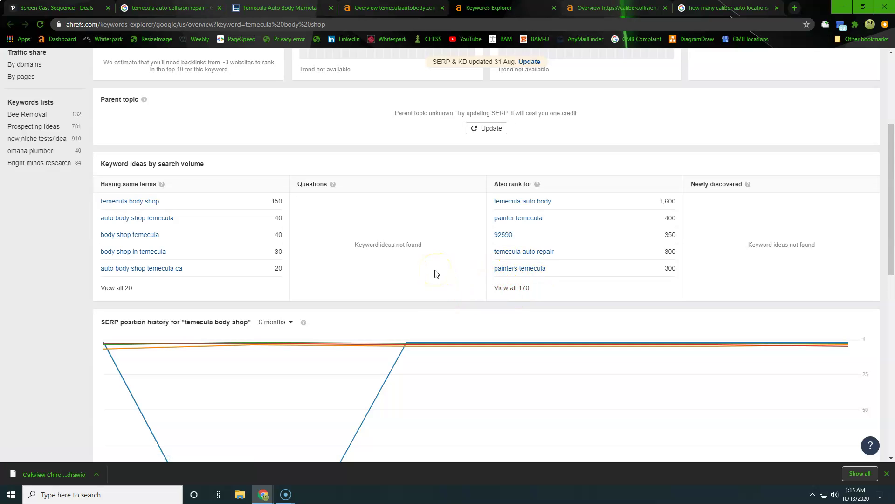
{"action": "scroll", "coordinate": [436, 274], "scroll_direction": "down", "scroll_amount": 1}
{"action": "left_click", "coordinate": [385, 253]}
{"action": "scroll", "coordinate": [385, 253], "scroll_direction": "down", "scroll_amount": 1}
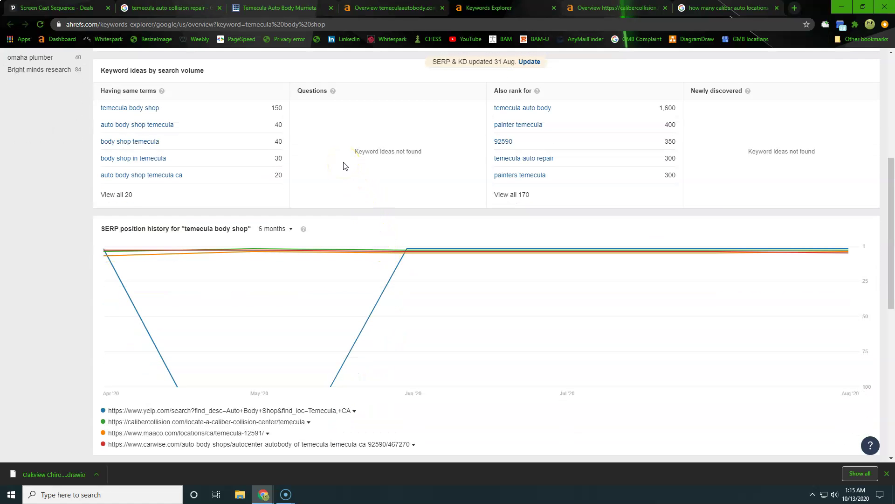
{"action": "left_click", "coordinate": [376, 168]}
{"action": "scroll", "coordinate": [399, 195], "scroll_direction": "down", "scroll_amount": 5}
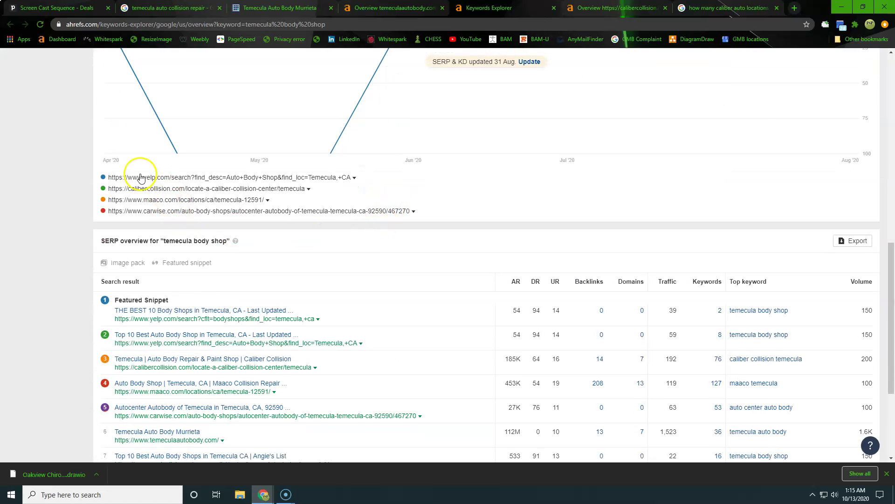
{"action": "scroll", "coordinate": [189, 200], "scroll_direction": "up", "scroll_amount": 2}
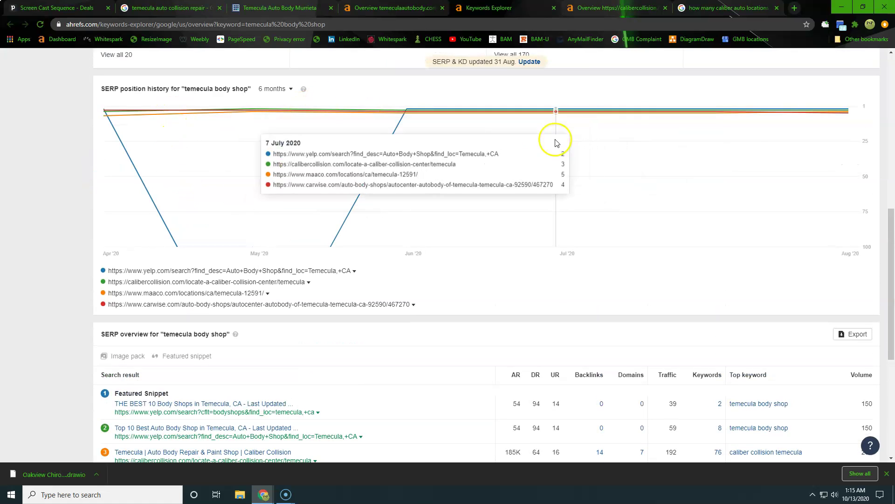
{"action": "scroll", "coordinate": [408, 236], "scroll_direction": "down", "scroll_amount": 1}
{"action": "scroll", "coordinate": [403, 237], "scroll_direction": "down", "scroll_amount": 3}
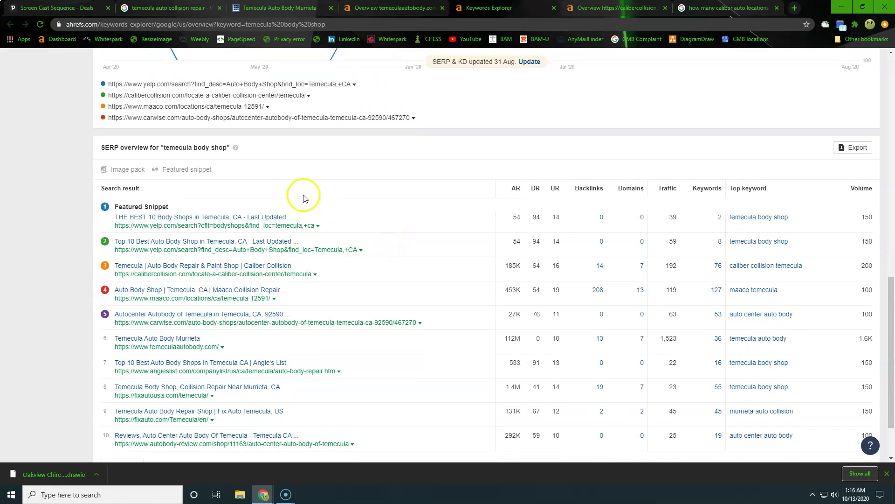
{"action": "scroll", "coordinate": [147, 225], "scroll_direction": "down", "scroll_amount": 2}
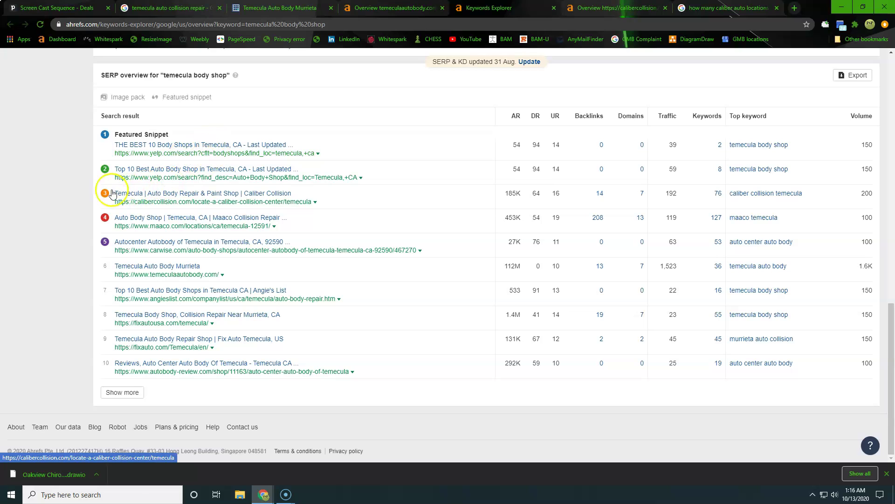
{"action": "left_click_drag", "start_coordinate": [105, 193], "coordinate": [208, 204]}
On the Caliber Collision Temecula overview, box DR 64, backlinks, referring domains and UR 16 in green
{"action": "left_click", "coordinate": [60, 212]}
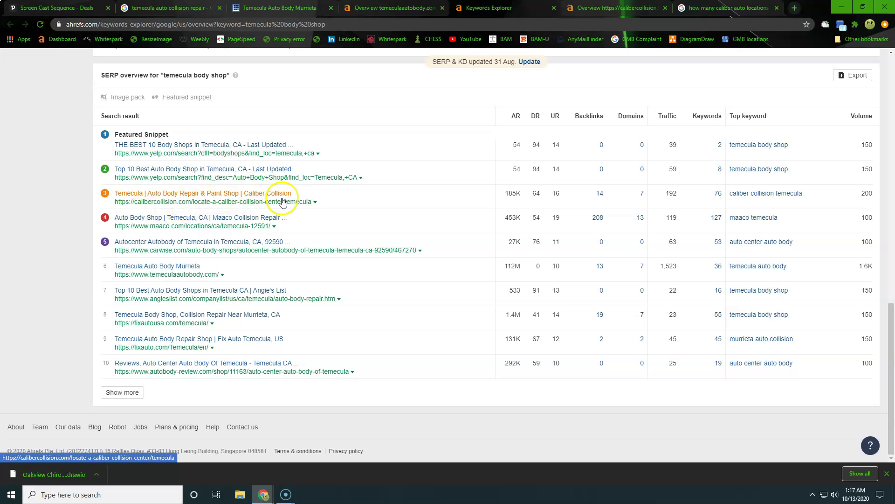
{"action": "key", "text": "ctrl+Tab"}
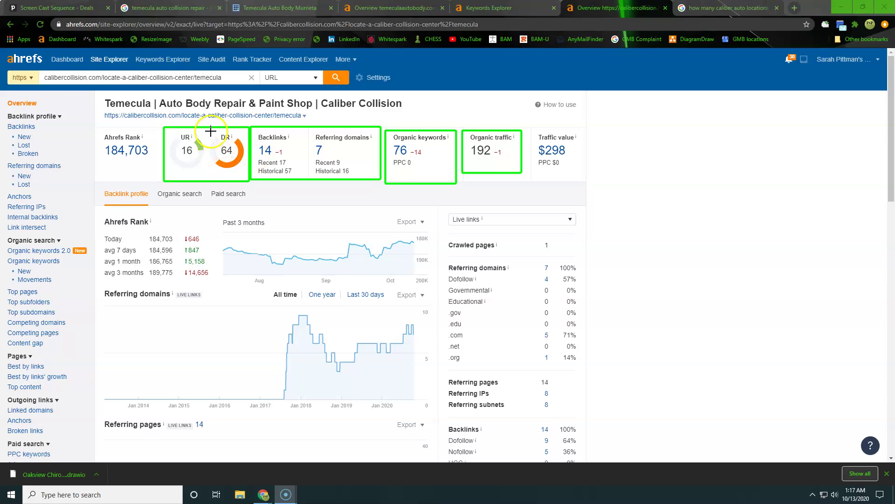
{"action": "left_click_drag", "start_coordinate": [208, 130], "coordinate": [245, 171]}
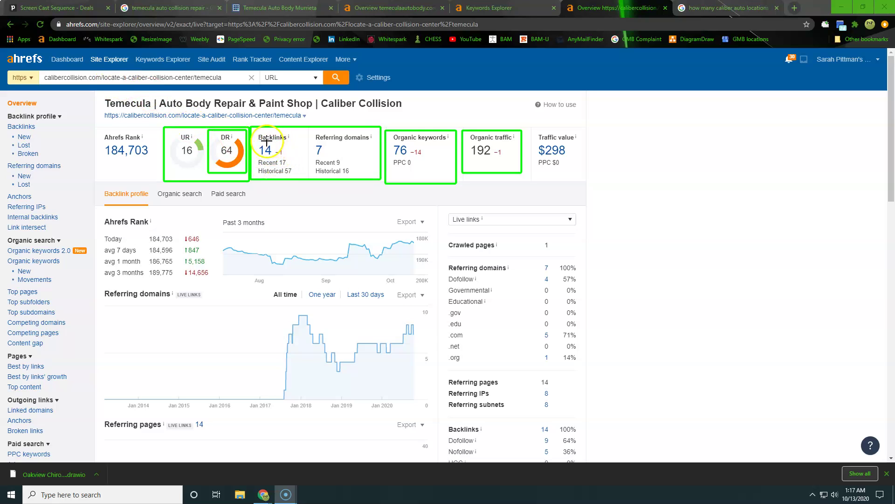
{"action": "mouse_move", "coordinate": [256, 132]}
{"action": "left_mouse_down"}
{"action": "mouse_move", "coordinate": [326, 168]}
{"action": "mouse_move", "coordinate": [375, 172]}
{"action": "left_mouse_up"}
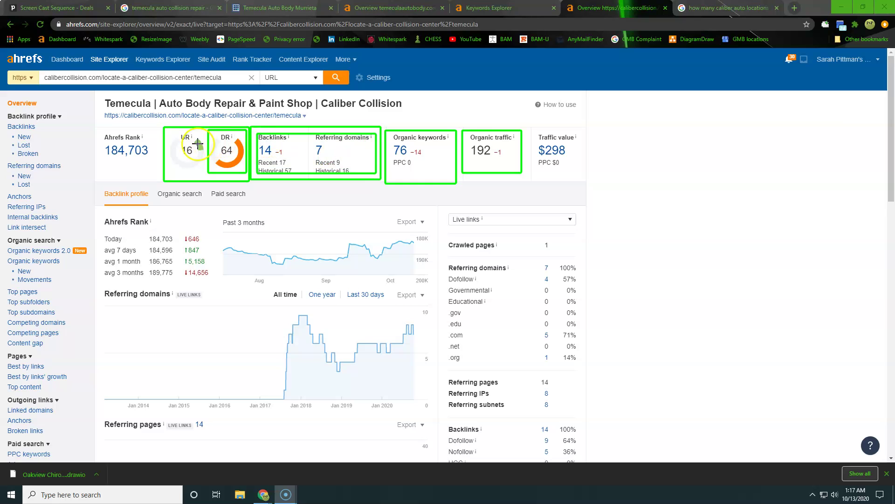
{"action": "mouse_move", "coordinate": [169, 133]}
{"action": "left_mouse_down"}
{"action": "mouse_move", "coordinate": [180, 164]}
{"action": "mouse_move", "coordinate": [200, 174]}
{"action": "left_mouse_up"}
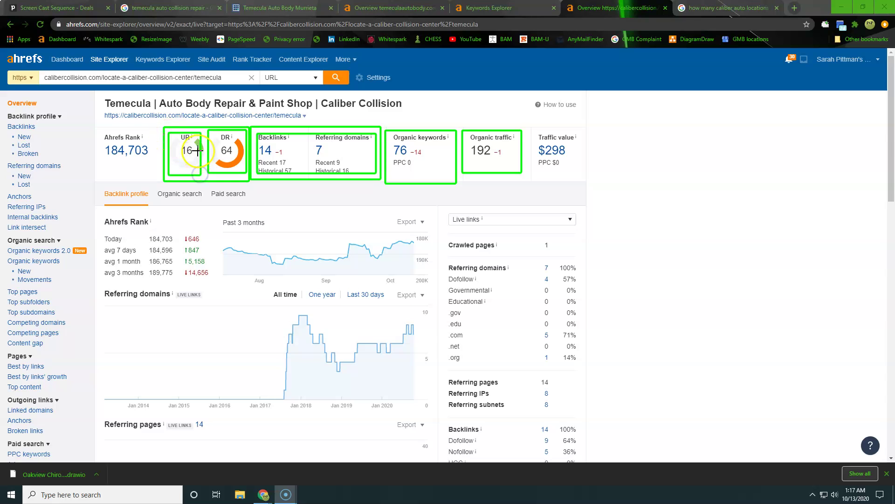
{"action": "left_click", "coordinate": [208, 154]}
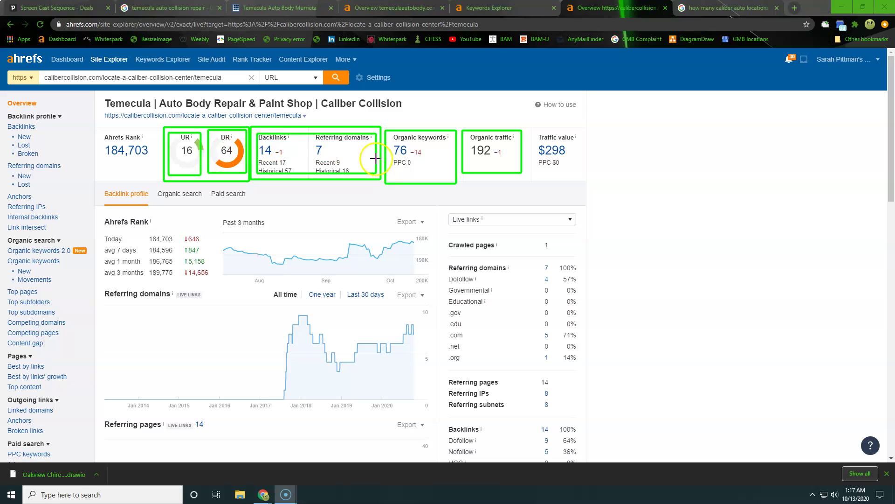
{"action": "left_click", "coordinate": [356, 149]}
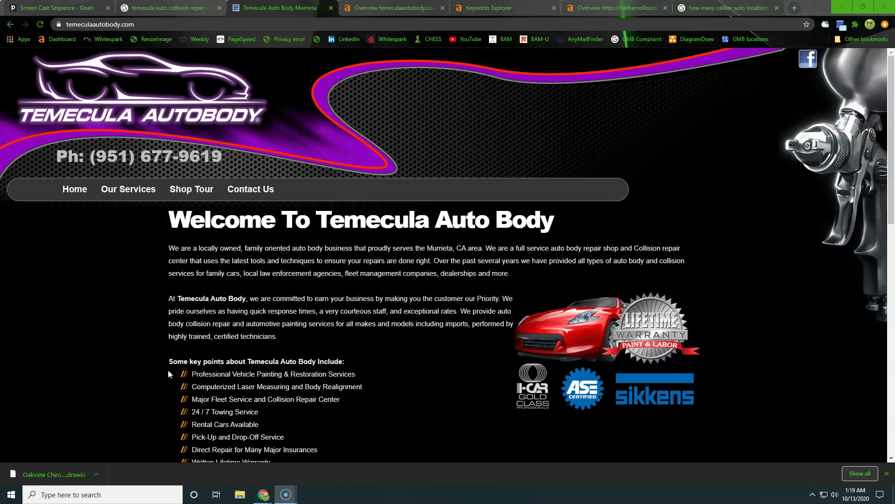
{"action": "left_click", "coordinate": [195, 350]}
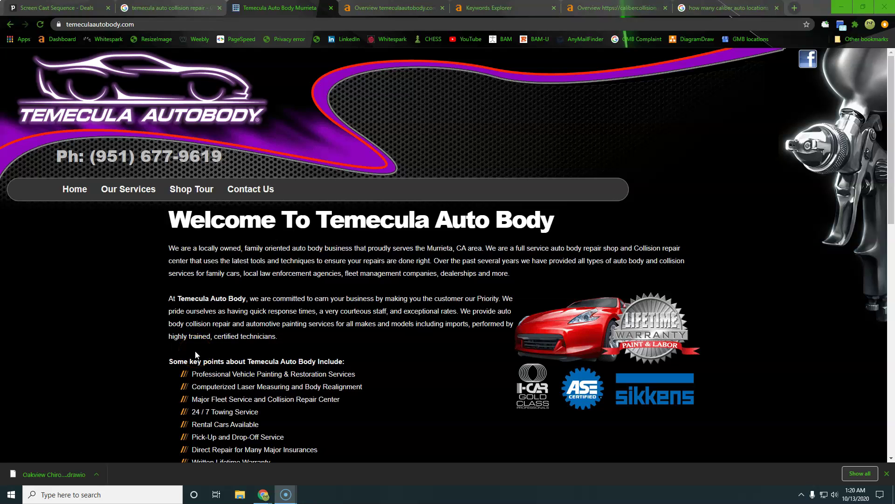